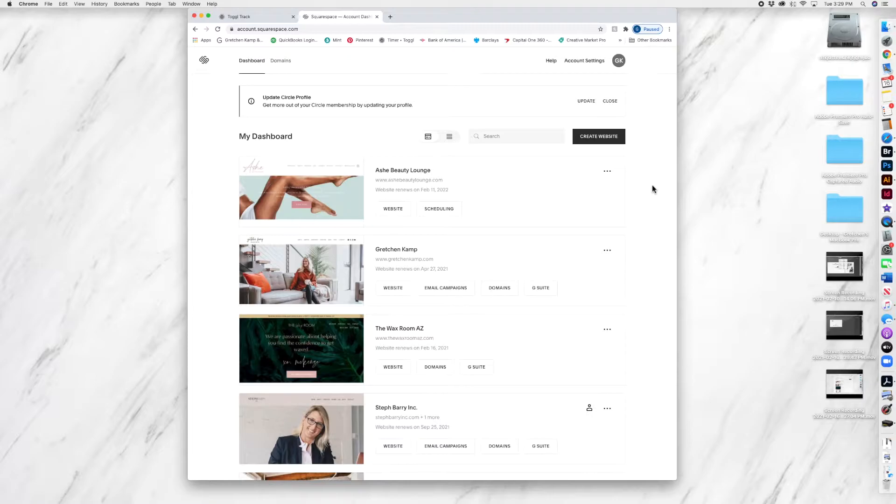
Step: Open the Ashe Beauty Lounge website for editing from the account dashboard
left_click(619, 61)
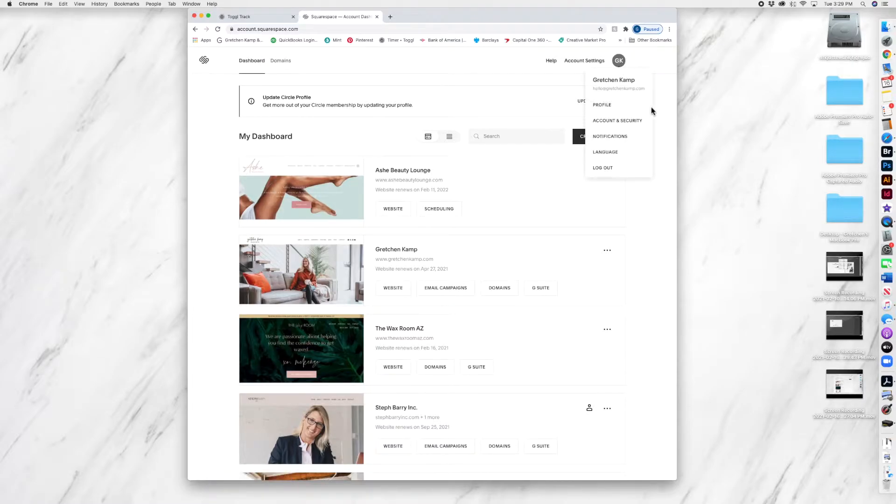
left_click(639, 57)
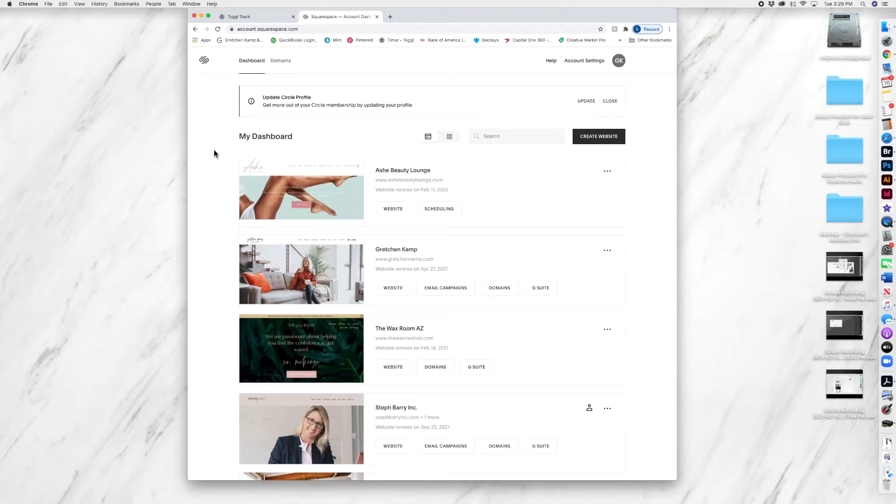
left_click(409, 175)
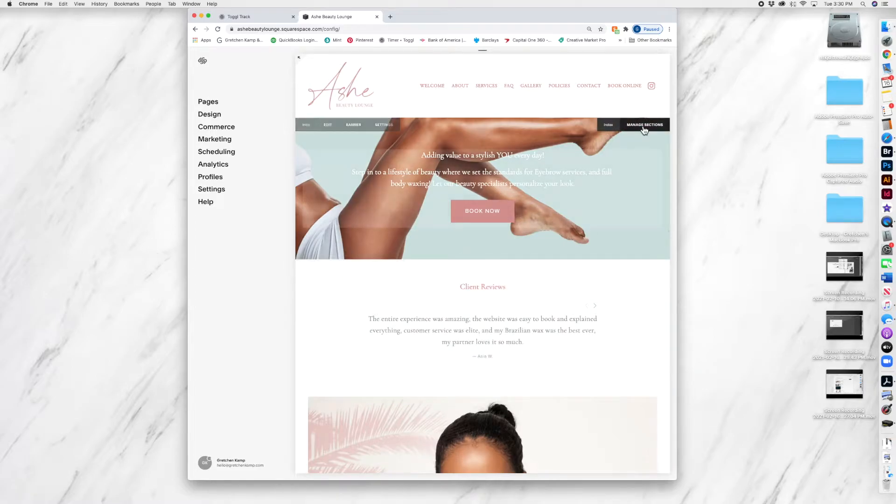
Step: Look over the home page's intro banner, client reviews and image, and examine the section editing options
scroll(586, 275, "down", 7)
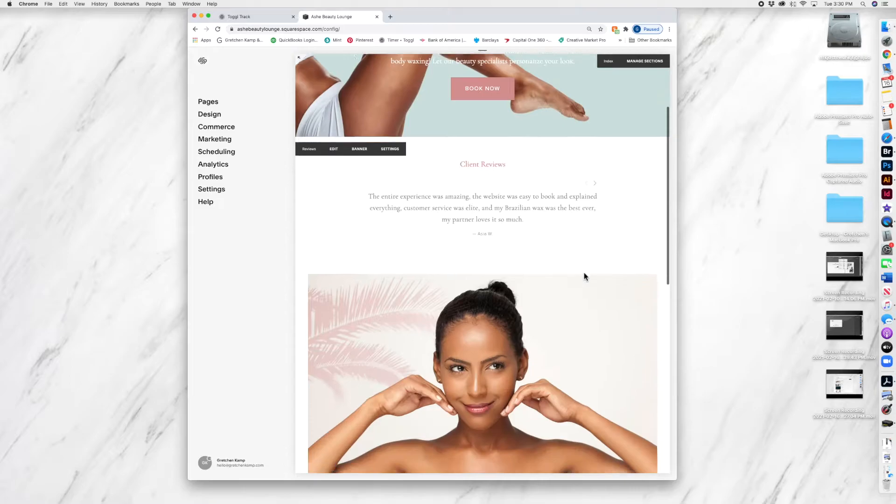
scroll(402, 289, "up", 10)
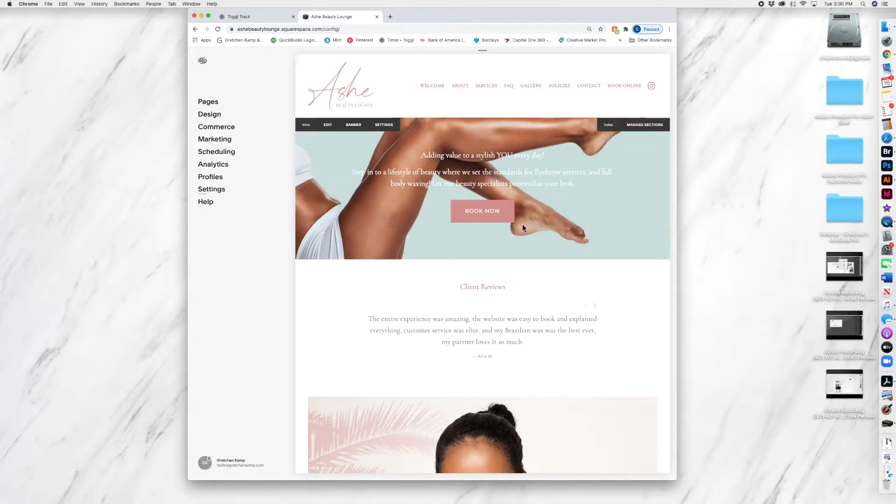
scroll(521, 227, "down", 5)
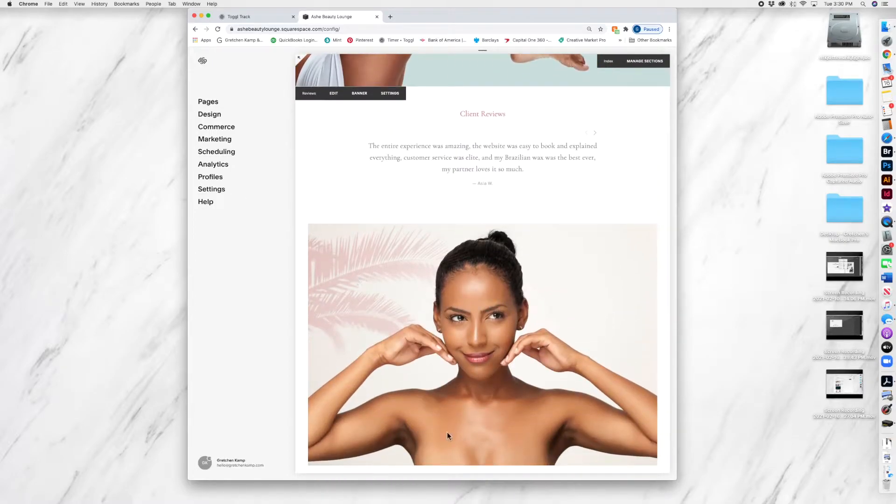
scroll(454, 364, "down", 1)
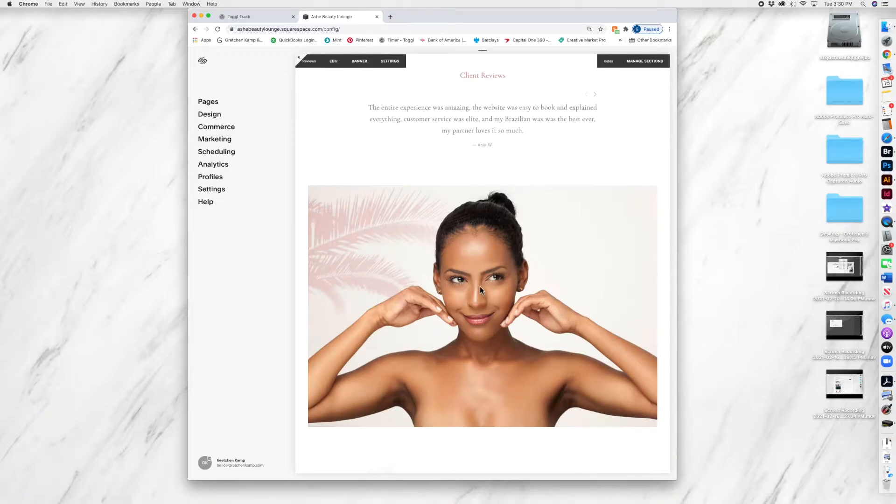
scroll(440, 229, "up", 2)
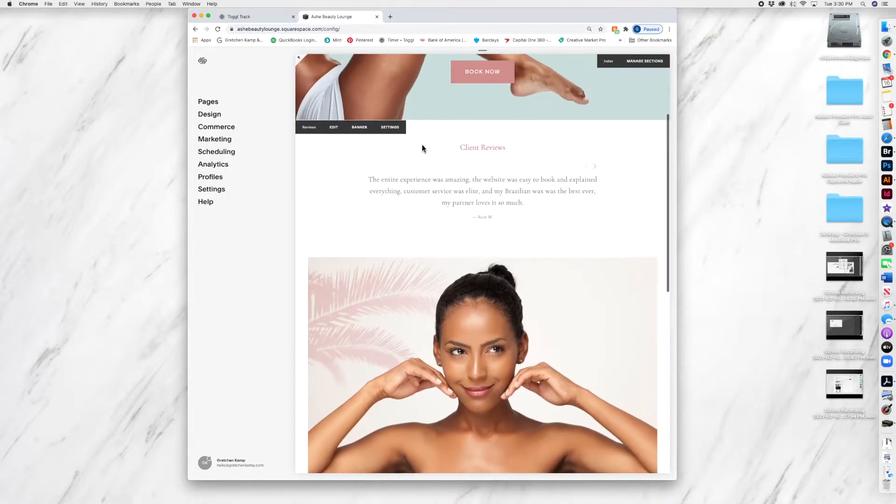
scroll(478, 256, "up", 3)
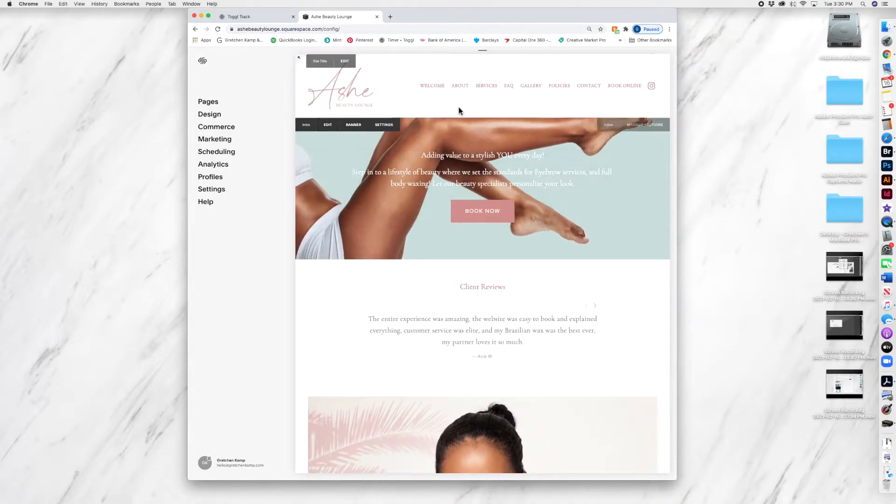
scroll(506, 113, "down", 2)
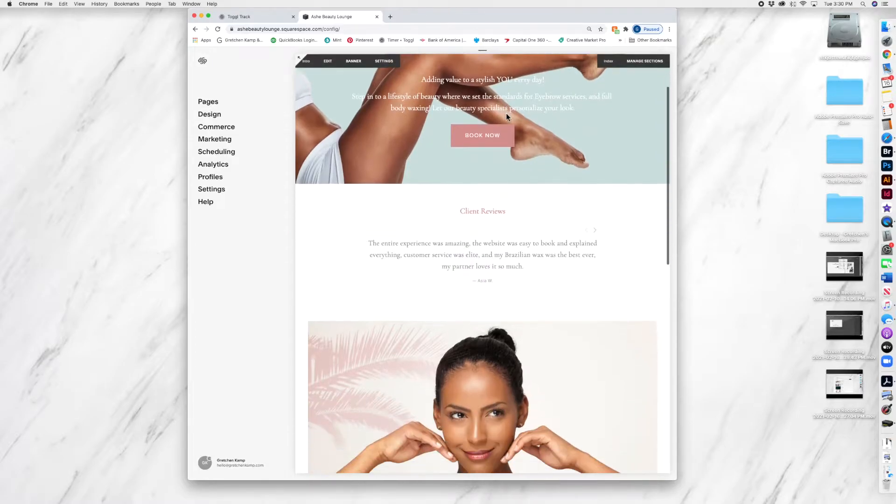
scroll(506, 113, "up", 2)
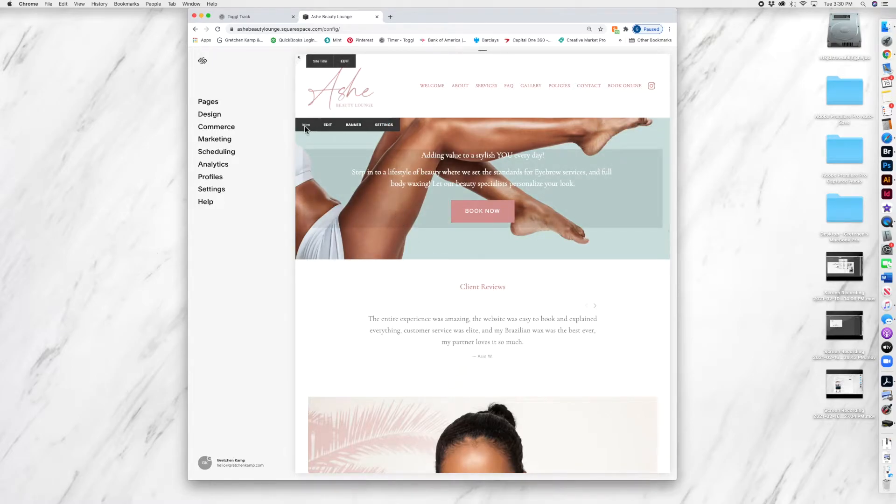
Step: Open the Intro section for editing and view the content blocks that can be added above its text
left_click(333, 128)
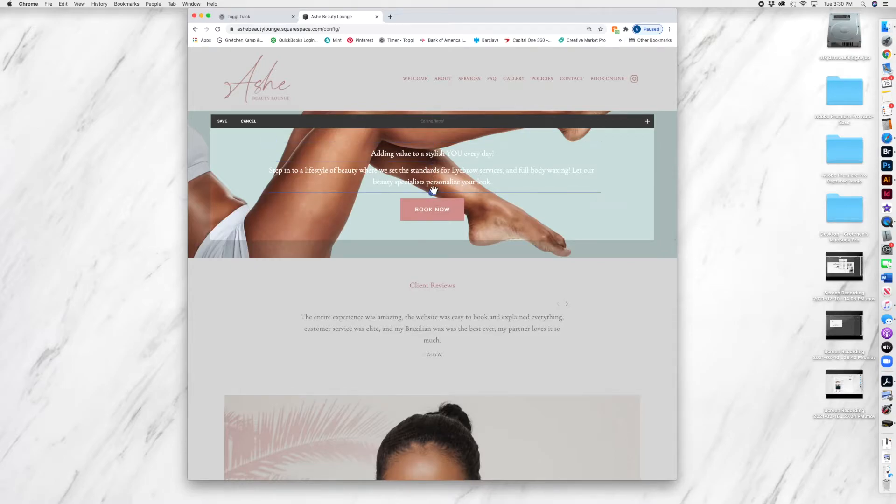
left_click(433, 143)
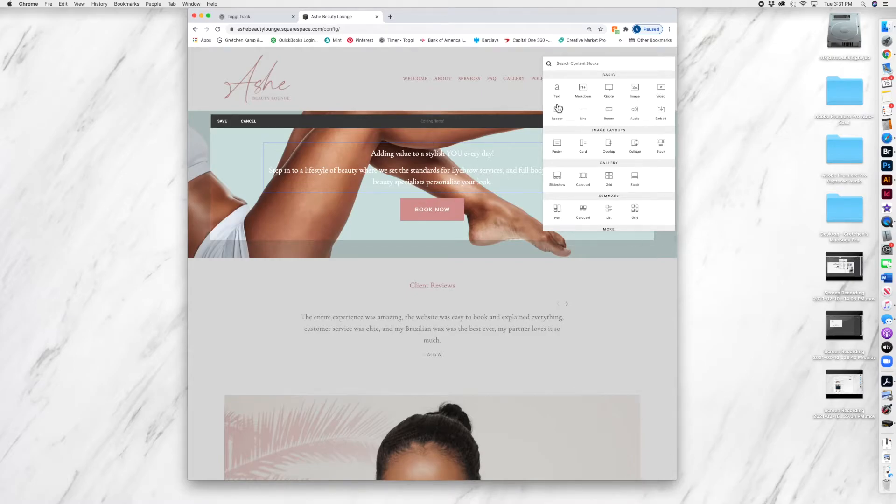
left_click(488, 136)
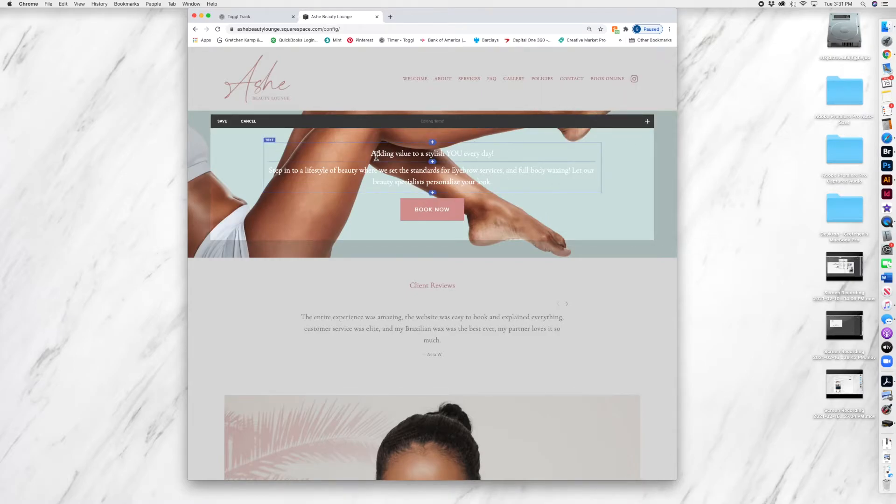
Step: Delete a few characters in the intro banner text and retype them
left_click(399, 154)
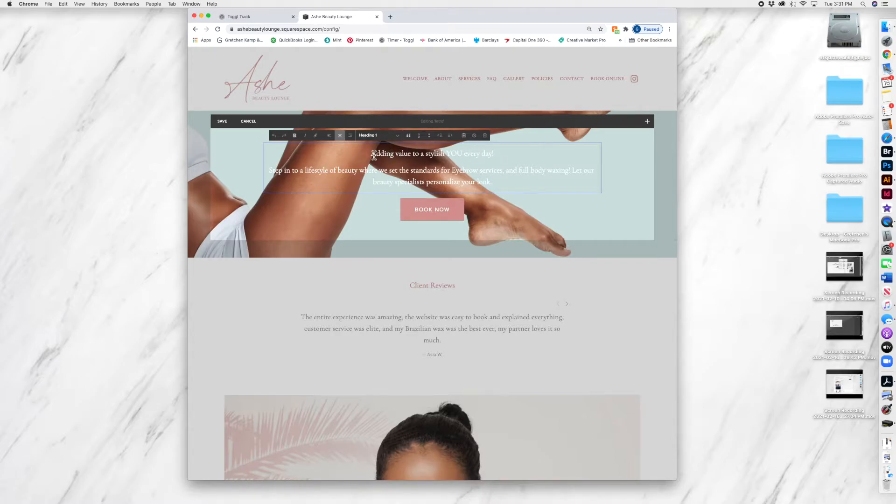
left_click(480, 155)
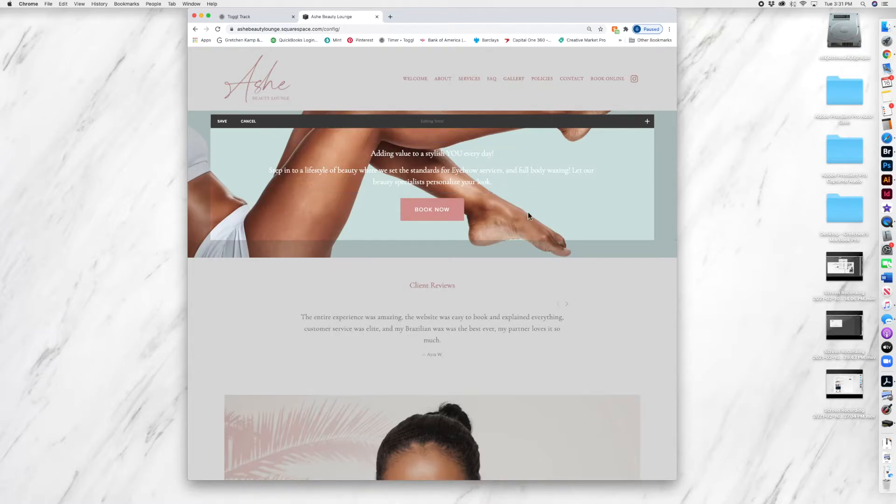
key("BackSpace")
key("BackSpace")
key("BackSpace")
key("BackSpace")
type("ylis")
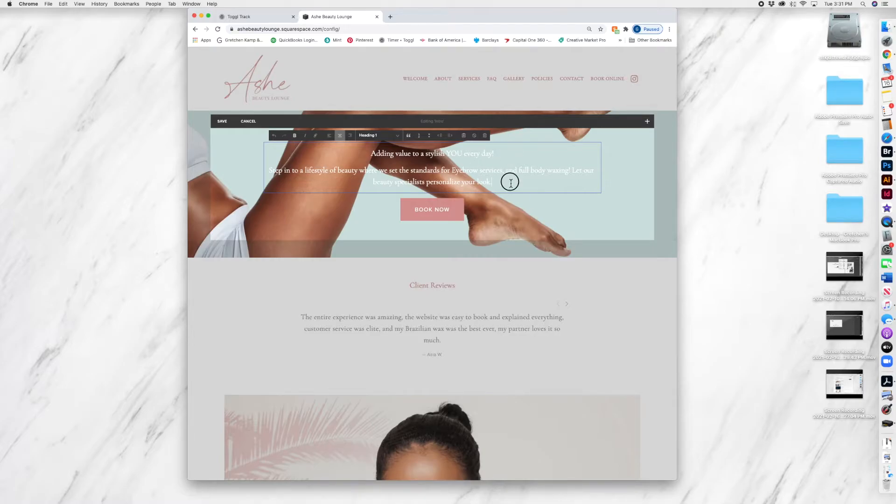
Step: Try the Heading 2 and Heading 3 styles on the line "Adding value to a stylish YOU every day!"
left_click_drag(370, 153, 506, 152)
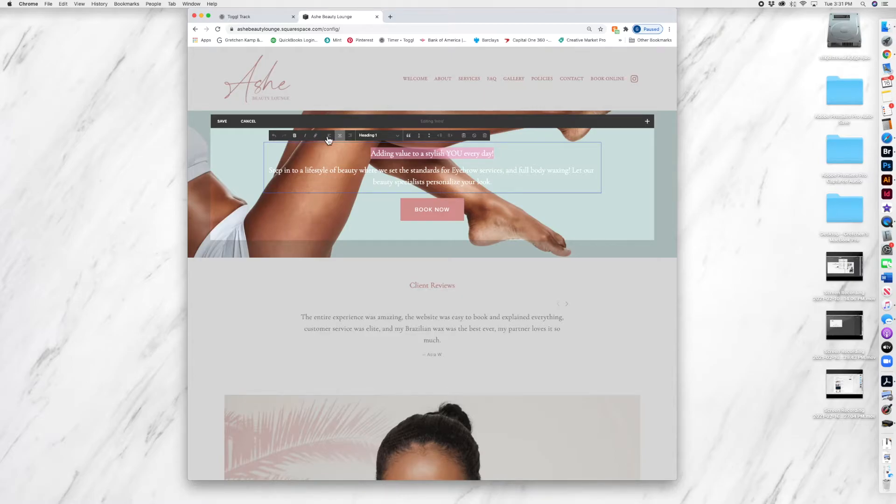
left_click(375, 136)
left_click(374, 142)
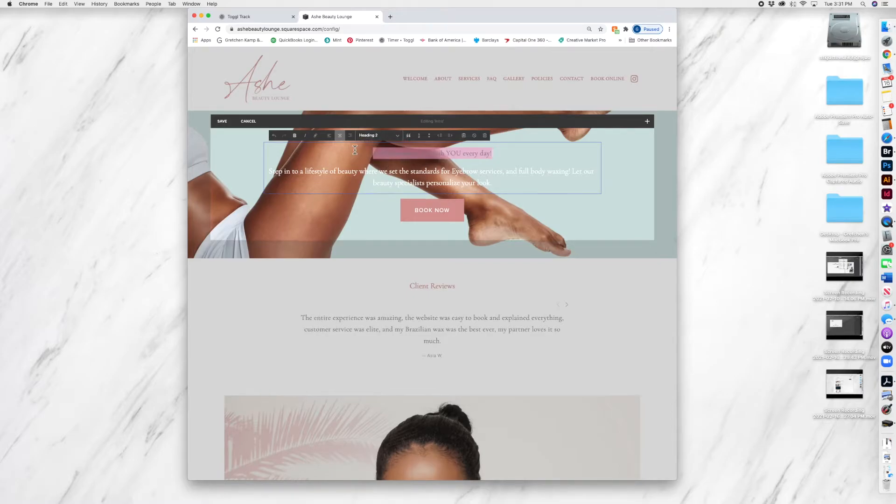
left_click(371, 139)
left_click(371, 144)
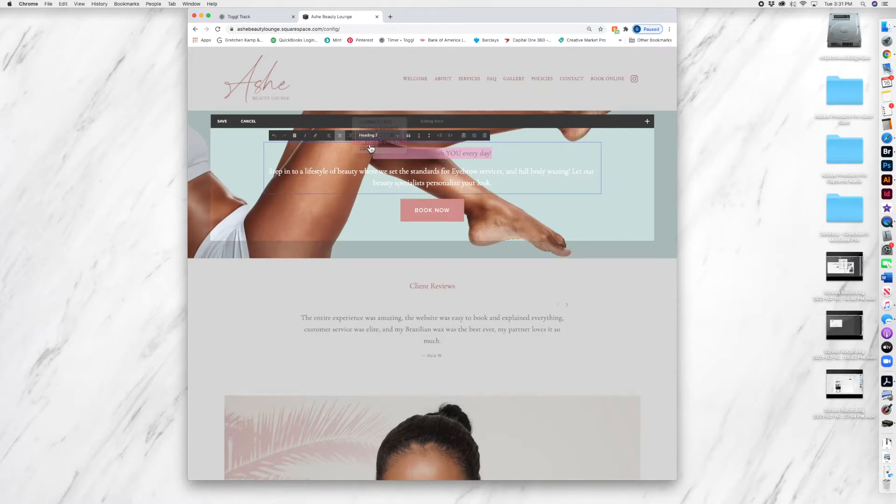
Step: Set the line "Adding value to a stylish YOU every day!" back to Heading 1 and save the Intro section
left_click(375, 135)
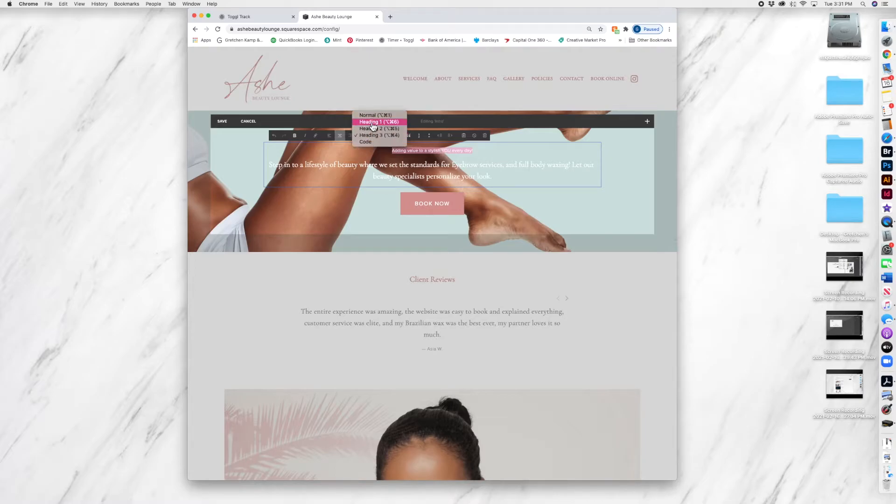
left_click(371, 122)
left_click(533, 153)
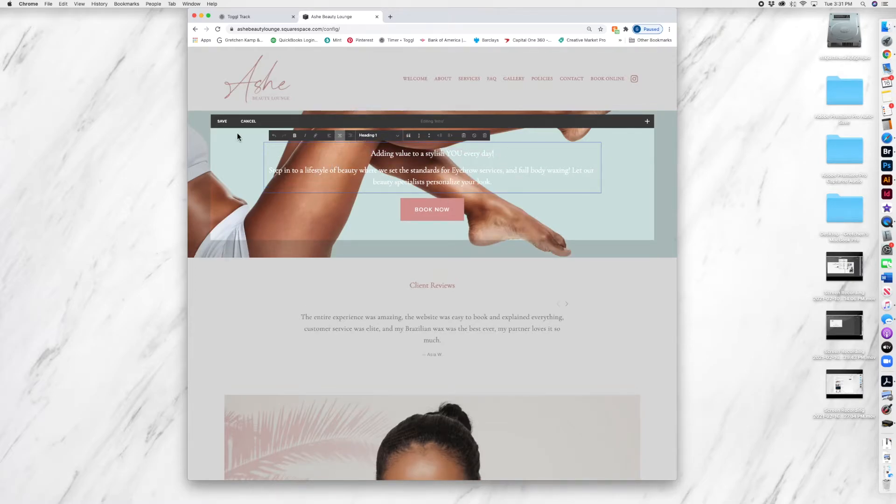
left_click(222, 122)
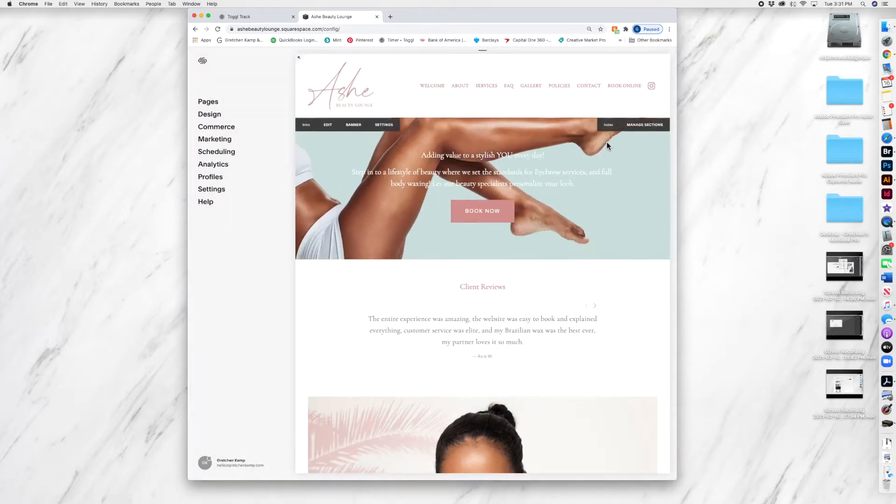
Step: Reopen the Intro section for editing and cancel the edit without saving
left_click(328, 125)
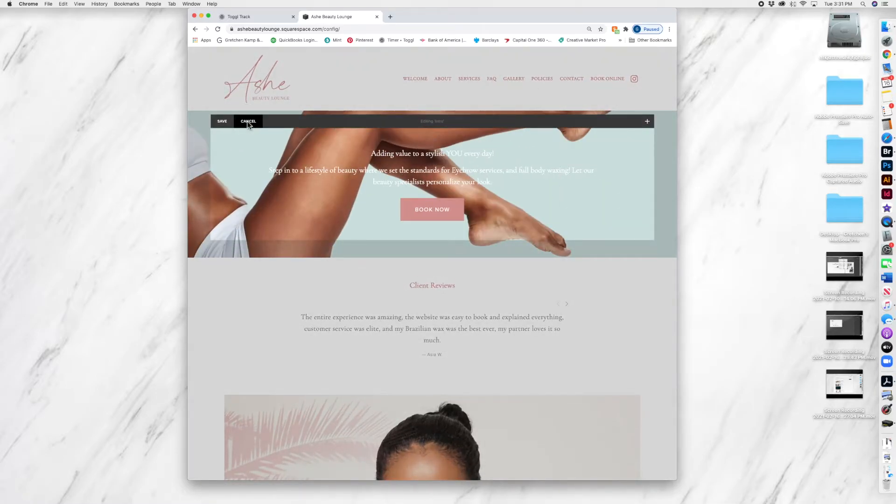
left_click(248, 121)
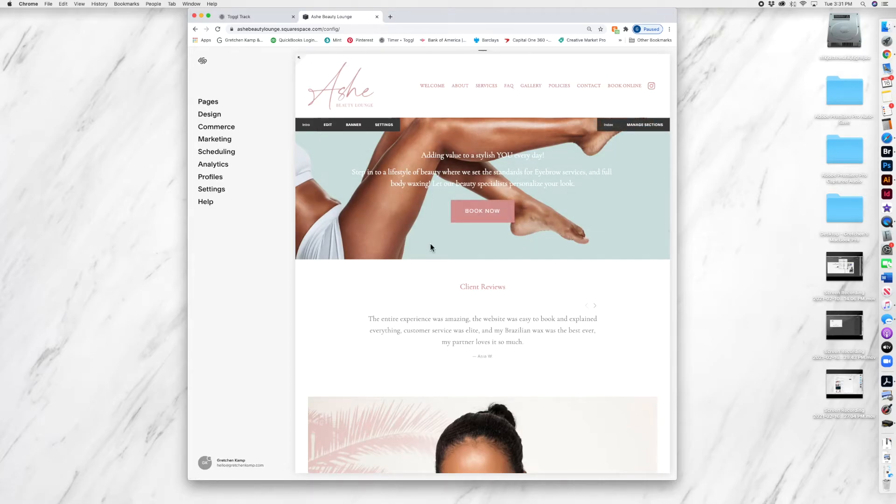
Step: Reopen the Intro section and set the banner button's text to "BOOK Online now"
left_click(329, 131)
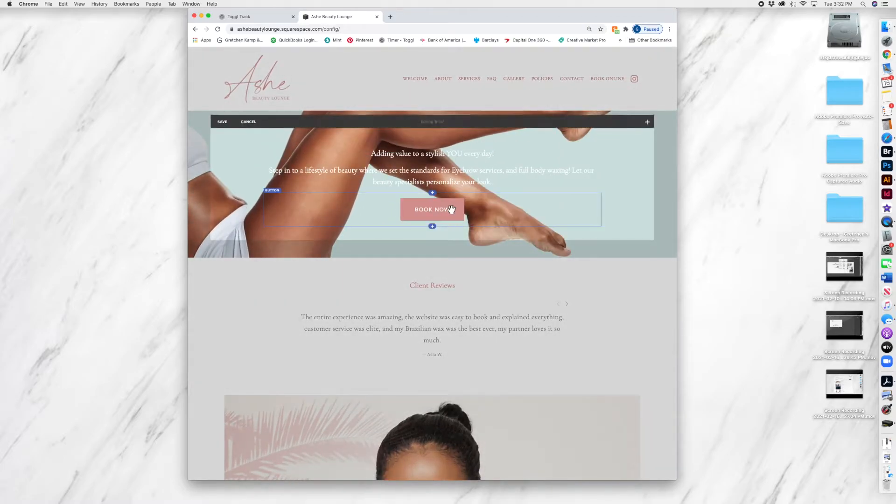
left_click(450, 210)
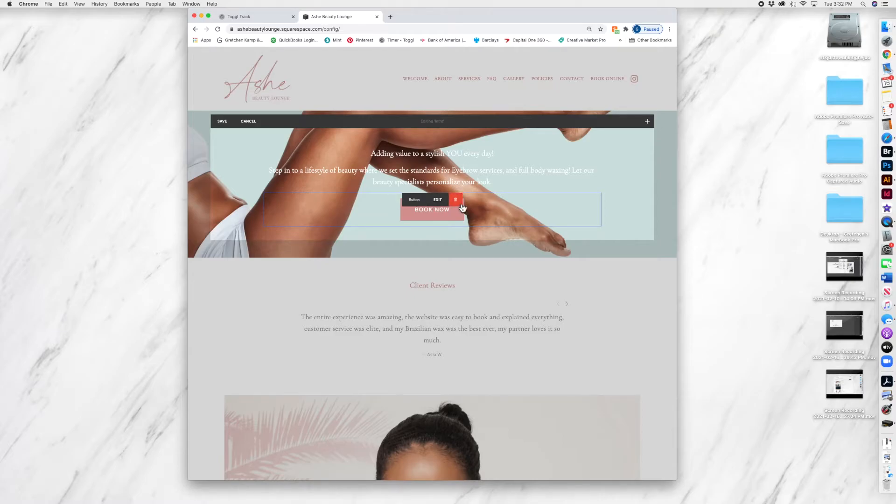
left_click(437, 204)
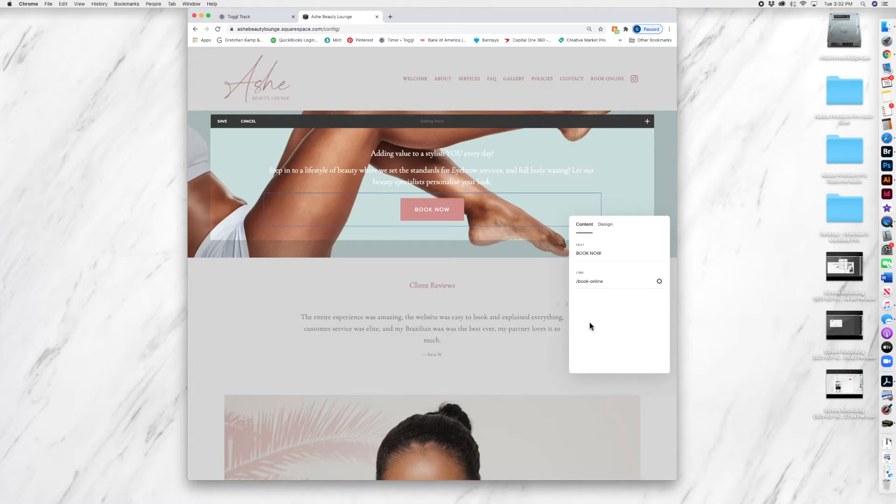
double_click(597, 254)
type("Online now")
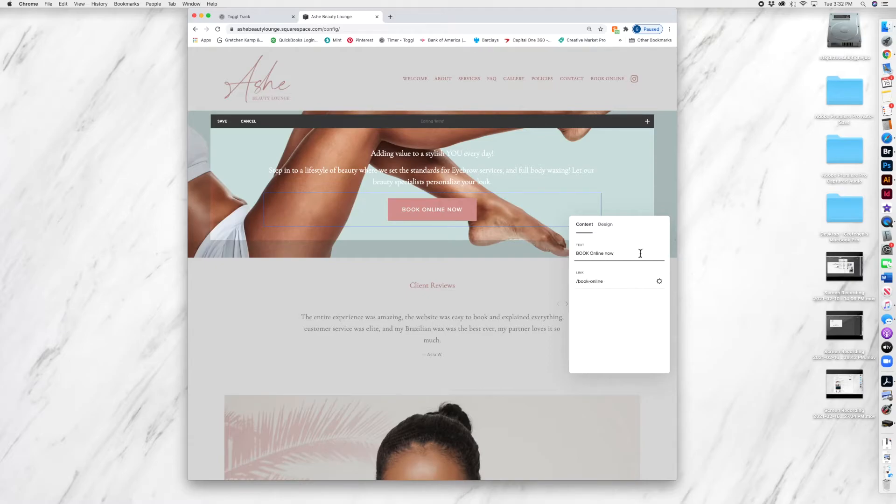
Step: Try medium size and left alignment on the banner button, and return it to centre alignment and large size
left_click(607, 225)
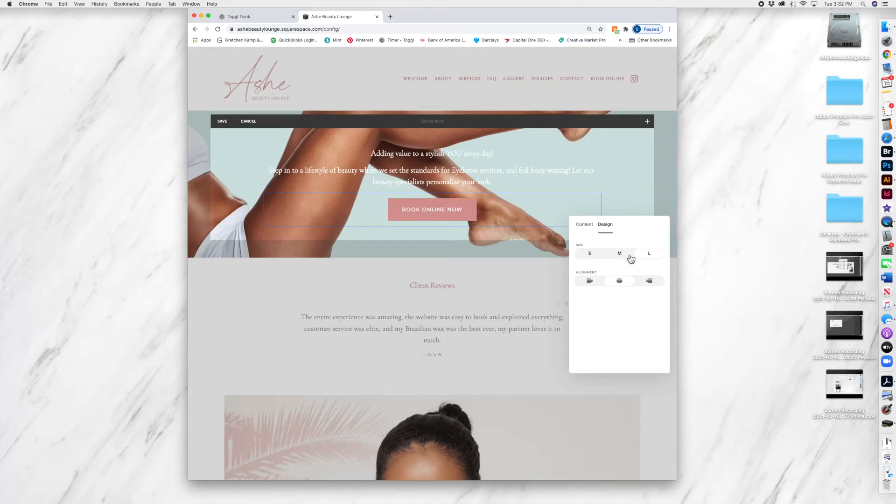
left_click(629, 257)
left_click(590, 282)
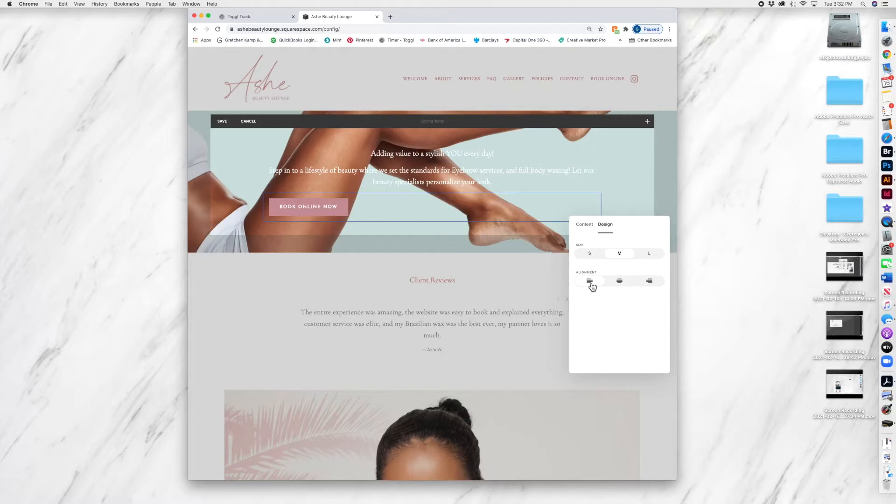
left_click(614, 283)
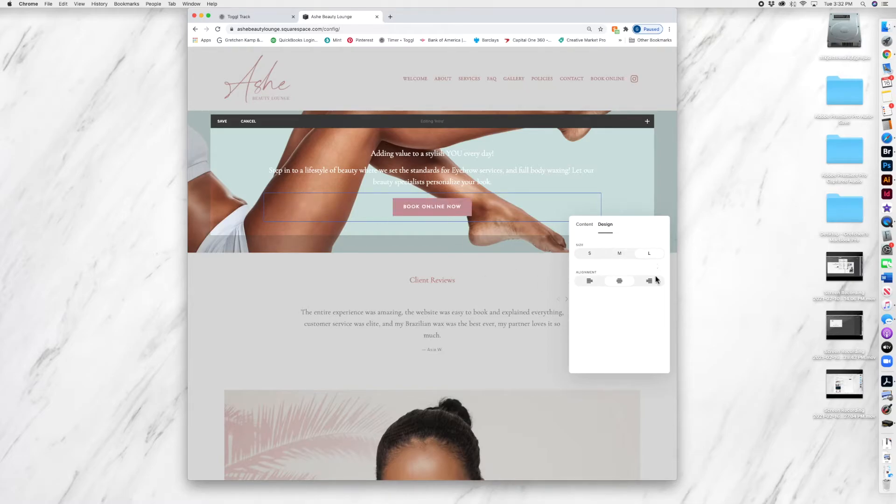
left_click(650, 256)
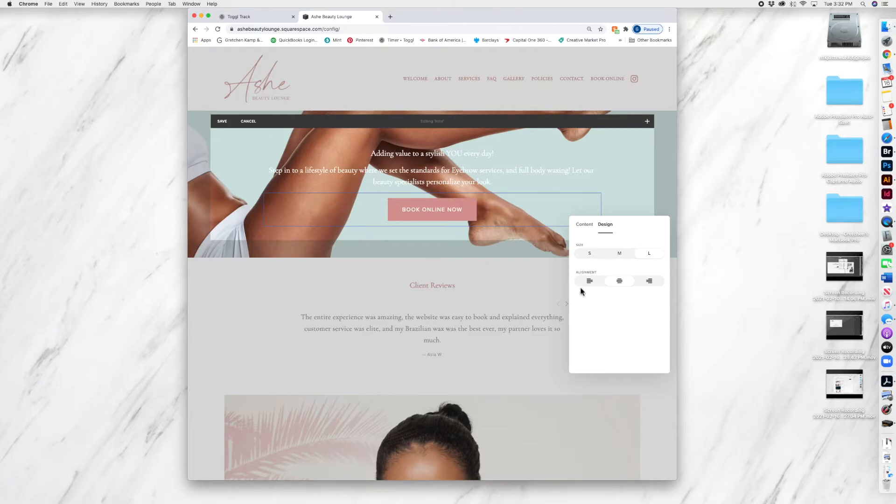
Step: Set the banner button's text to "Book Now"
left_click(591, 226)
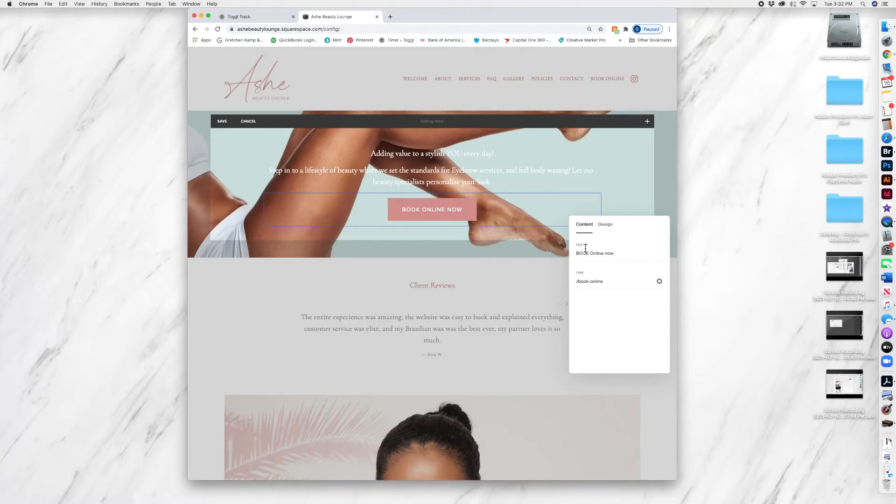
left_click_drag(621, 255, 558, 256)
type("Book Now")
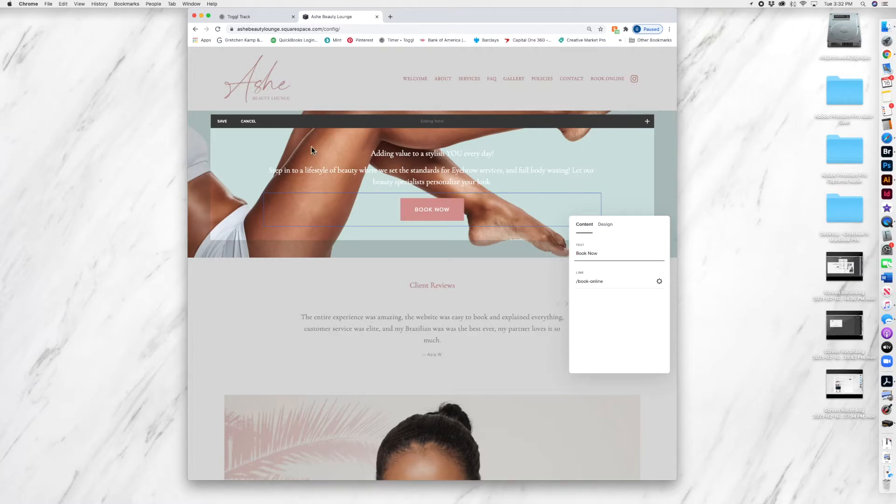
Step: Save the Intro section's changes
left_click(223, 122)
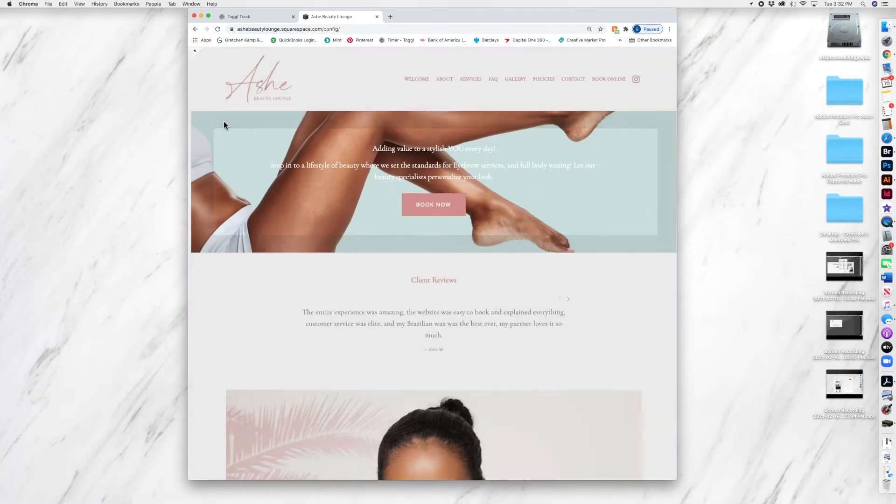
scroll(570, 184, "down", 2)
scroll(573, 186, "up", 2)
scroll(574, 186, "up", 1)
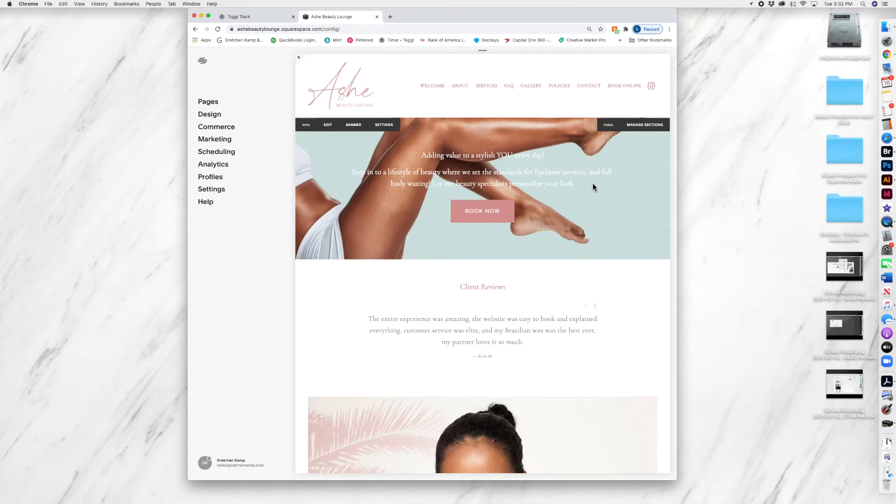
Step: Look over the home page's Reviews section, including the client testimonial and the large photo beneath it
scroll(566, 214, "down", 5)
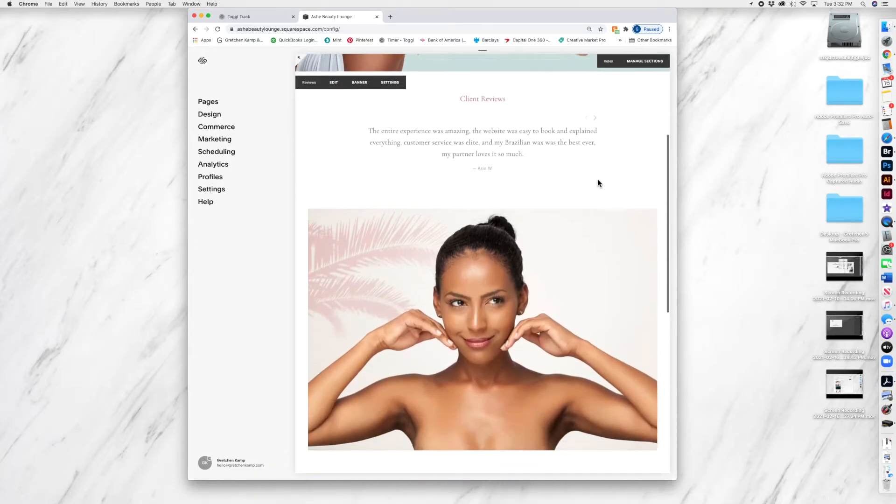
scroll(534, 264, "up", 4)
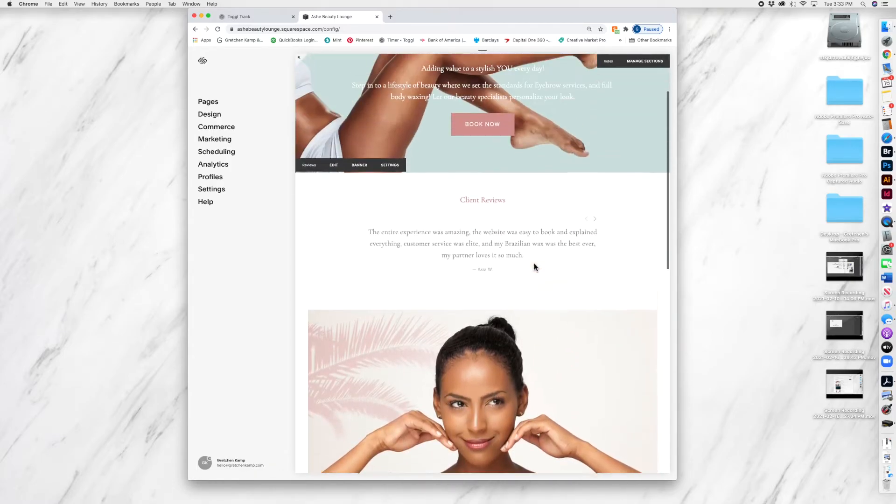
scroll(567, 163, "down", 1)
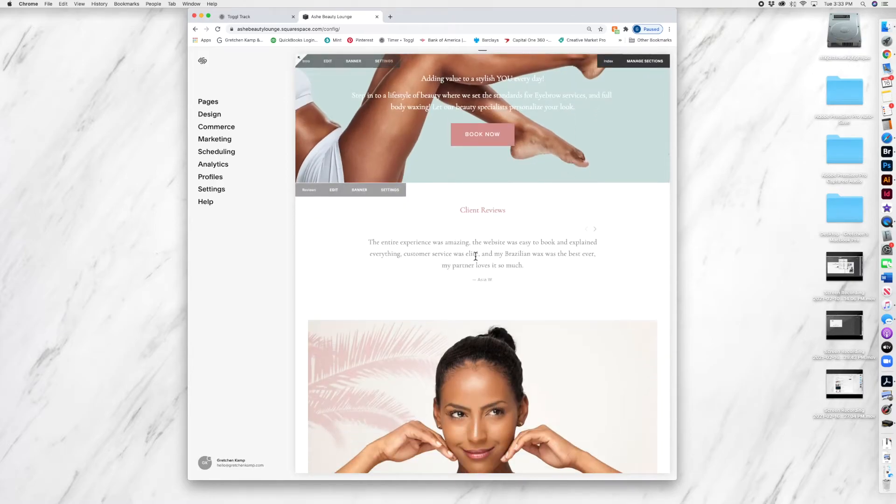
scroll(536, 247, "down", 2)
scroll(544, 239, "down", 1)
scroll(527, 295, "down", 1)
left_click(527, 293)
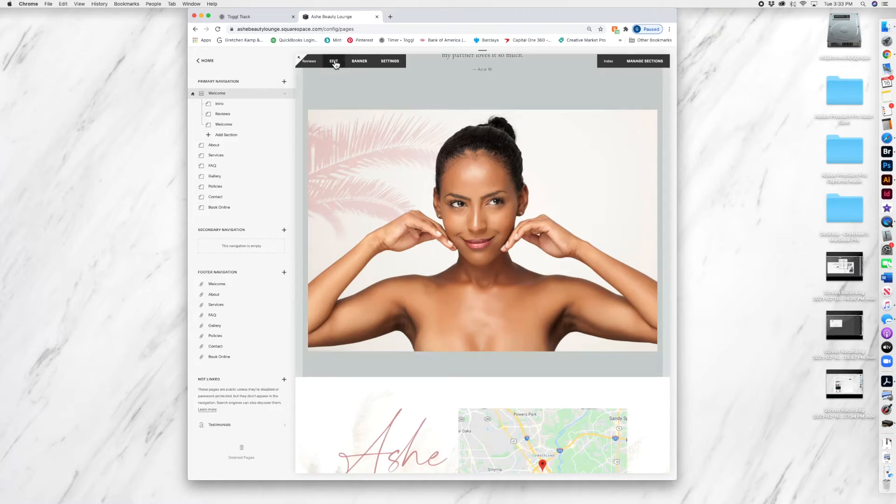
scroll(425, 216, "up", 1)
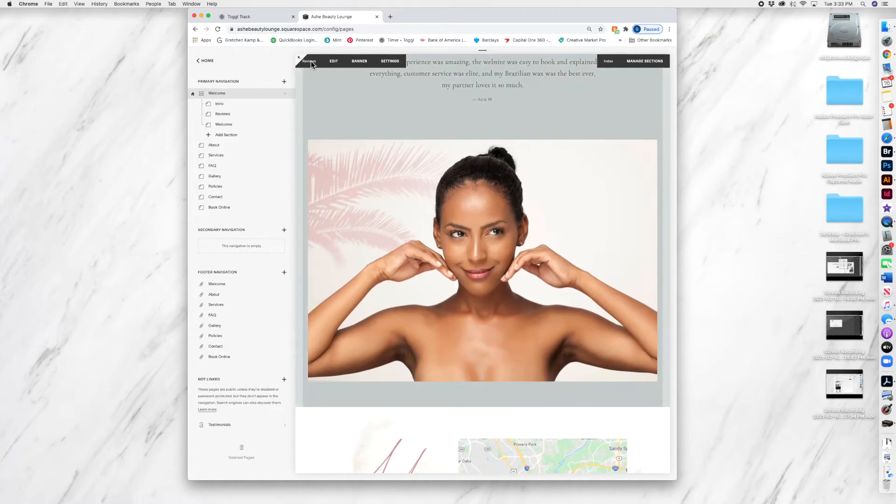
scroll(484, 164, "up", 3)
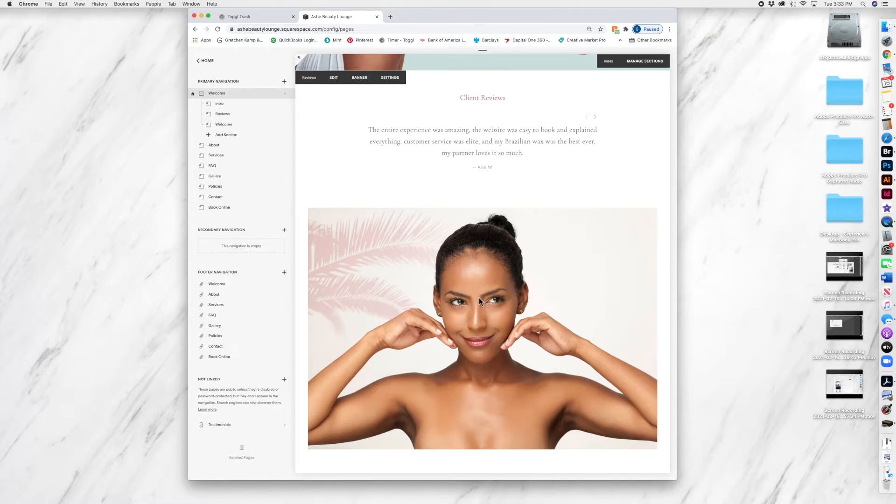
scroll(396, 207, "down", 1)
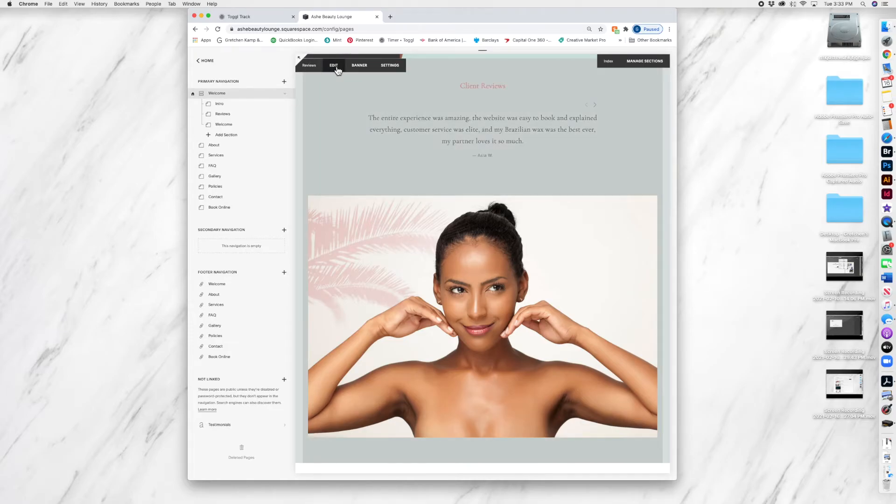
Step: Open the Reviews section for editing and bring up the settings of its large photo
left_click(337, 68)
scroll(512, 104, "down", 5)
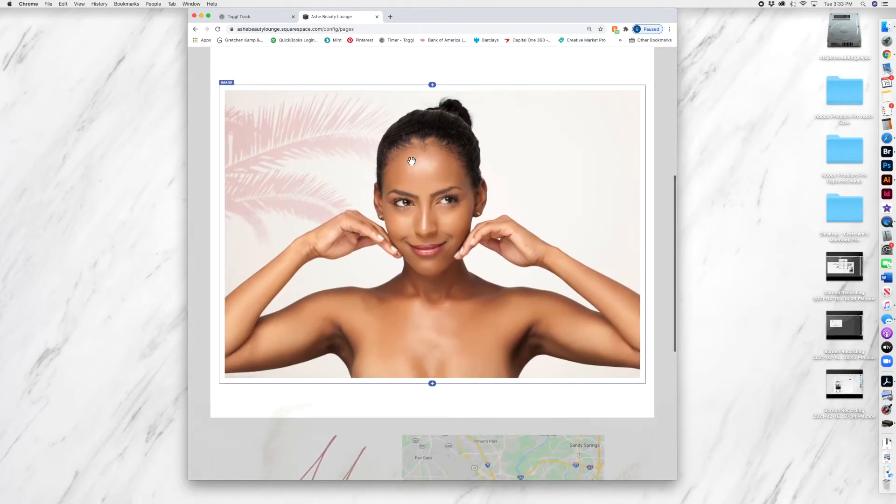
scroll(411, 161, "up", 5)
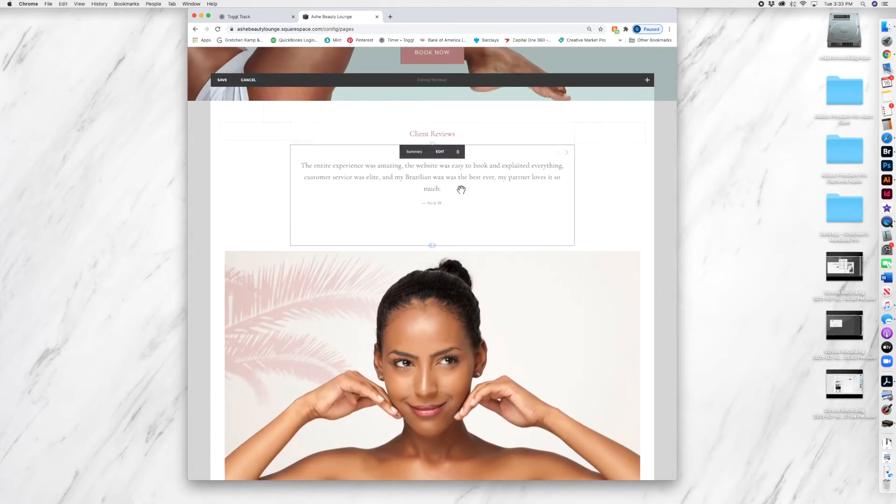
scroll(523, 166, "down", 1)
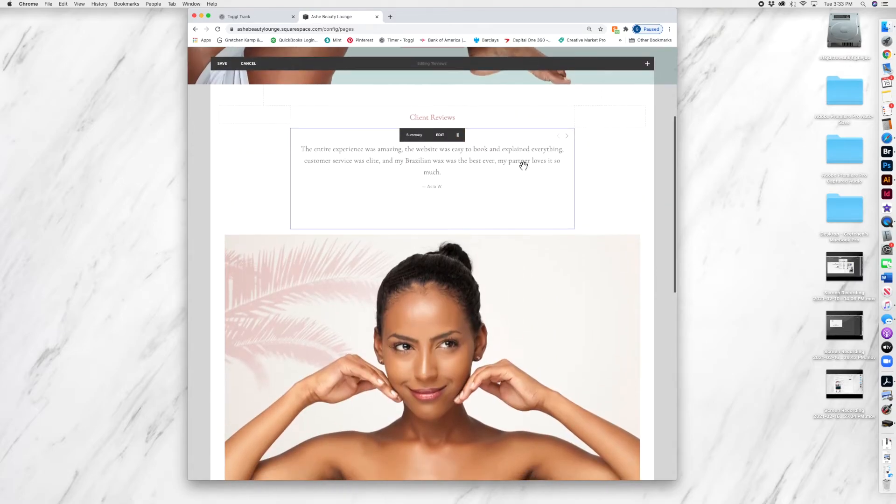
scroll(451, 175, "down", 3)
left_click(481, 181)
left_click(396, 167)
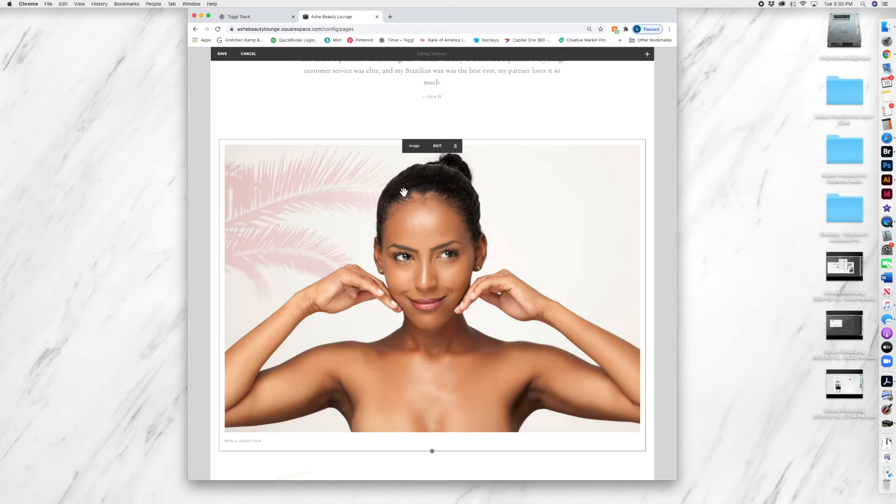
scroll(403, 191, "down", 1)
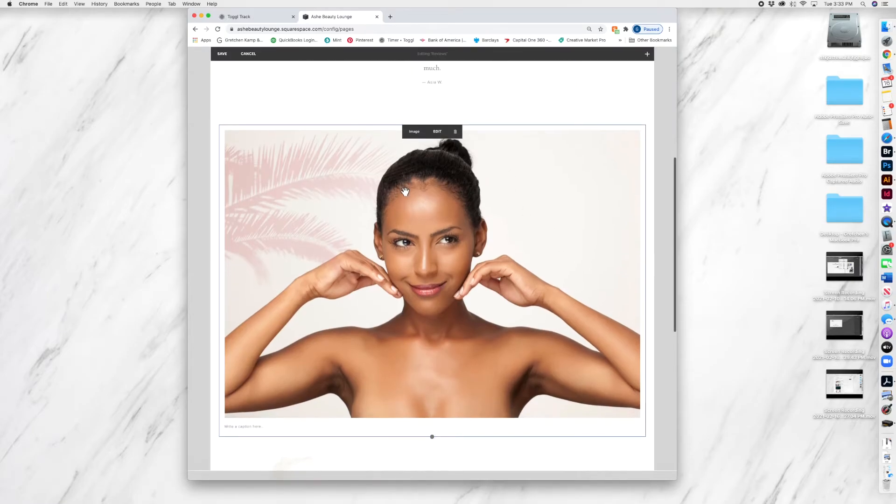
left_click(437, 132)
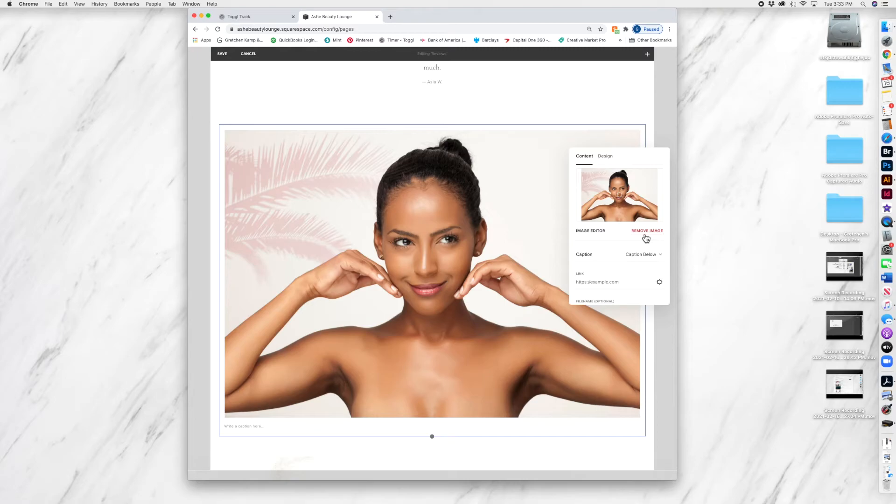
Step: Set the Reviews photo's caption option to Off
scroll(646, 239, "down", 1)
left_click(632, 226)
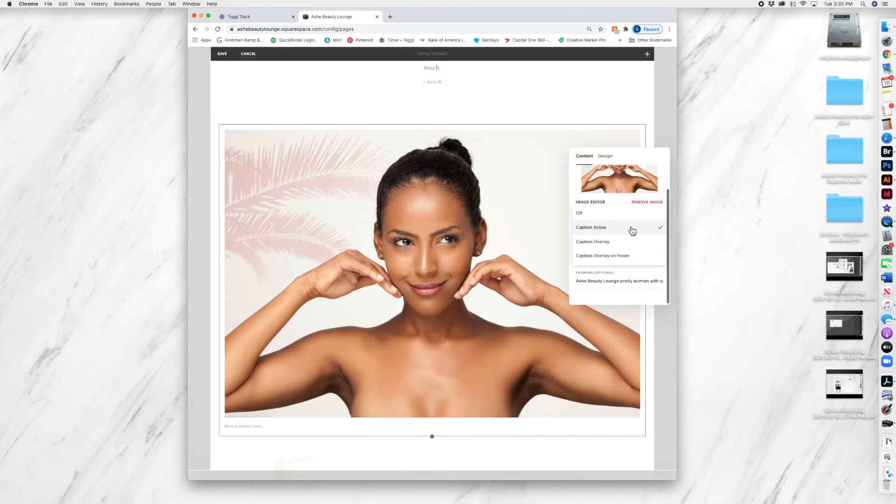
left_click(591, 214)
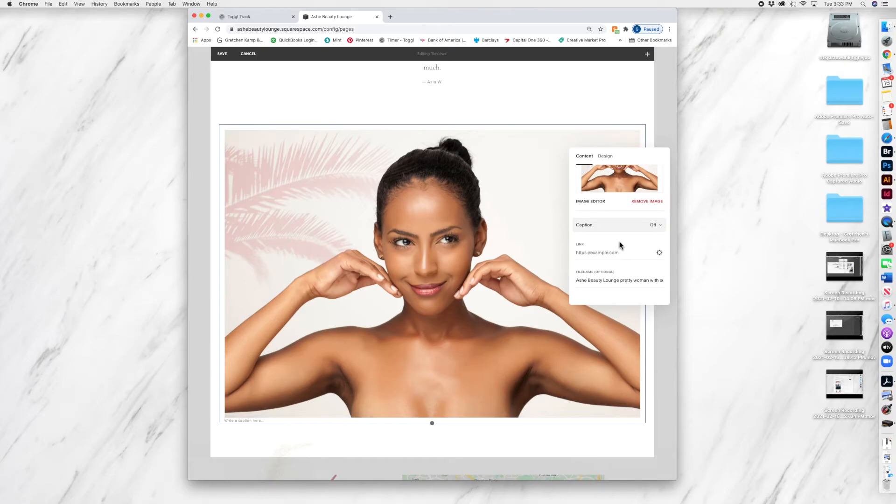
Step: Remove the Reviews photo and replace it with a free stock image of snowy mountains under a pink sky
scroll(627, 231, "up", 1)
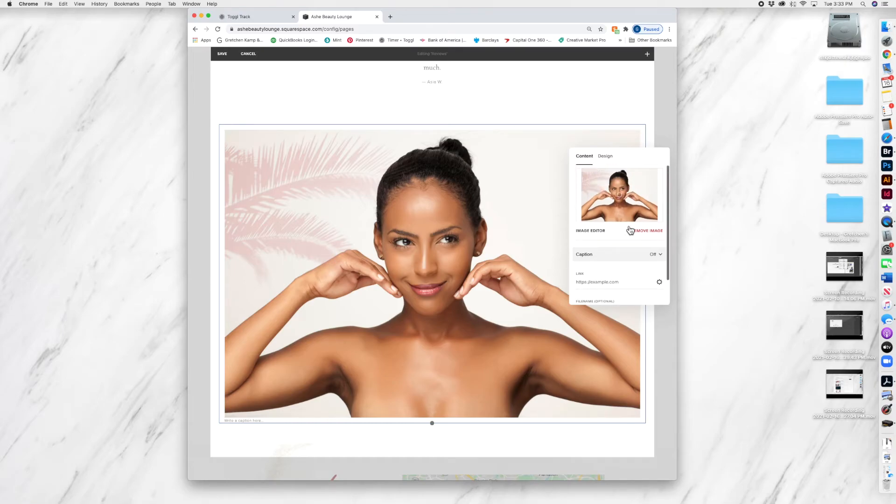
left_click(656, 234)
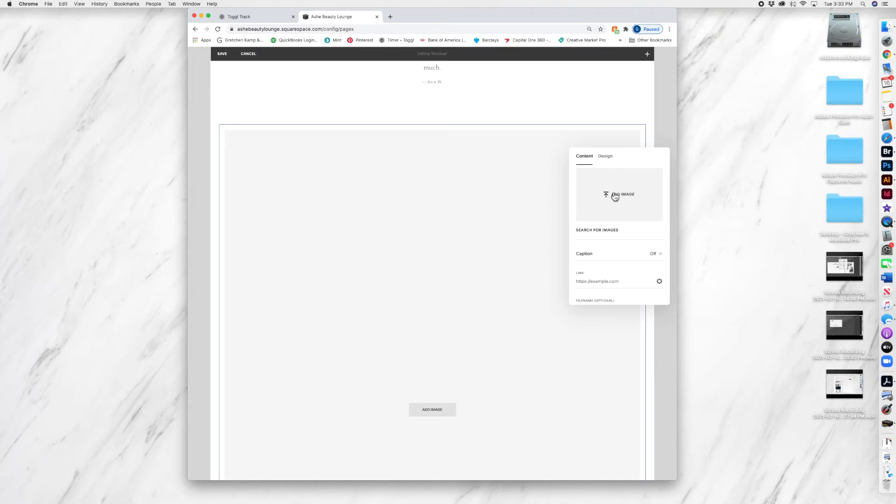
left_click(584, 229)
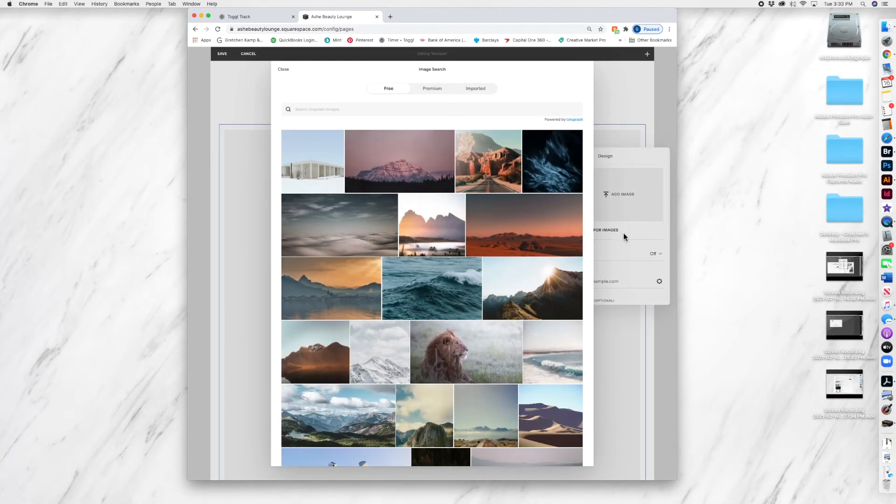
scroll(544, 252, "down", 5)
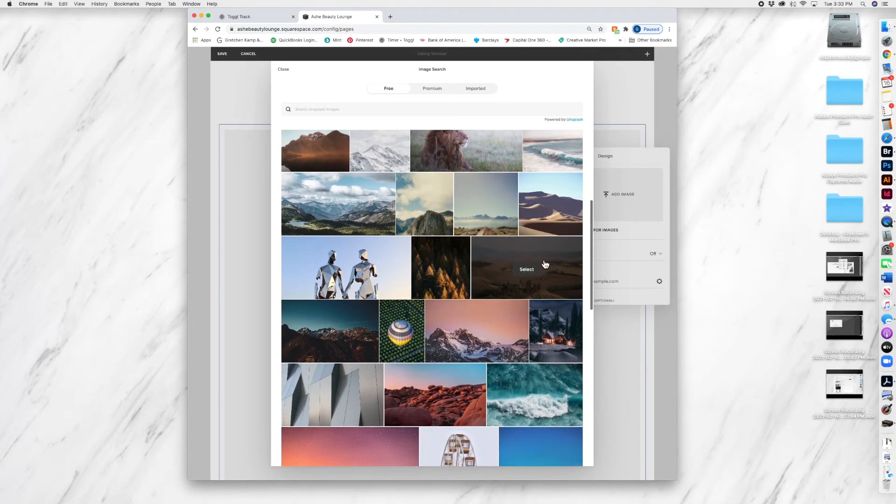
scroll(545, 265, "down", 4)
scroll(544, 261, "up", 1)
left_click(476, 219)
left_click(503, 297)
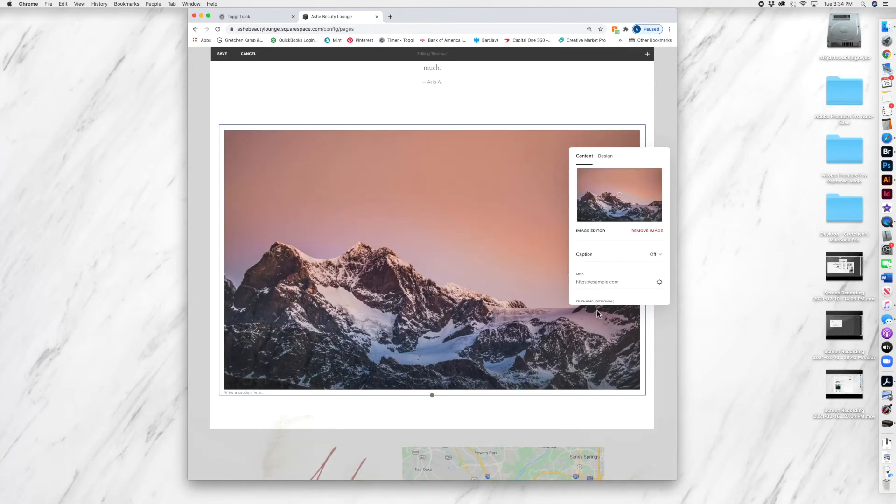
Step: Check the mountain image's link and filename fields and its design options for layout, stretch, lightbox and animation
scroll(592, 289, "down", 2)
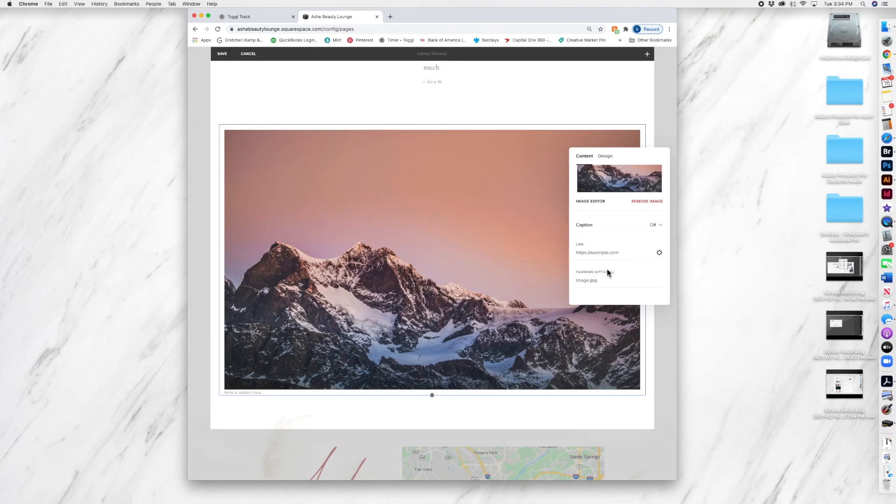
scroll(609, 272, "up", 2)
left_click(605, 159)
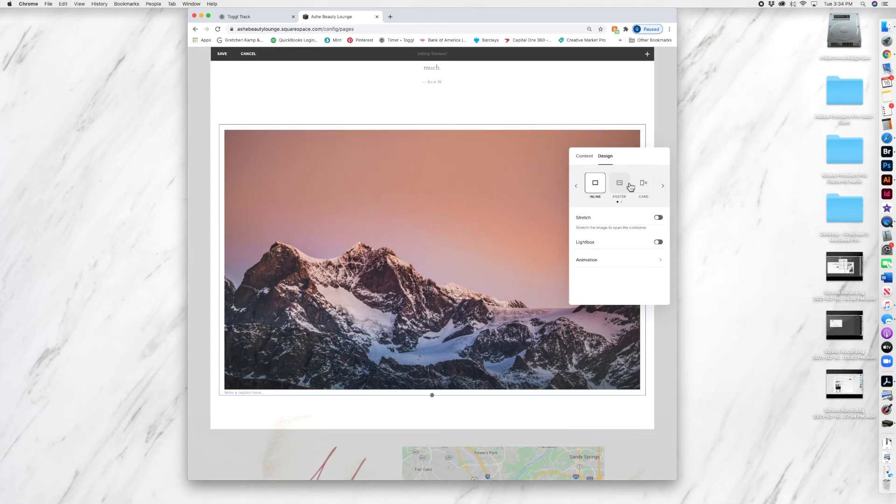
left_click(587, 159)
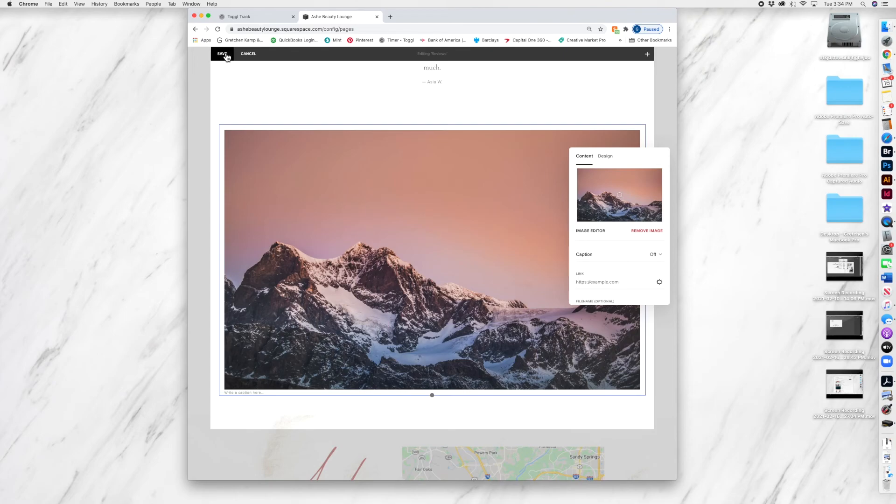
Step: Cancel editing the Reviews section and discard its changes
left_click(249, 54)
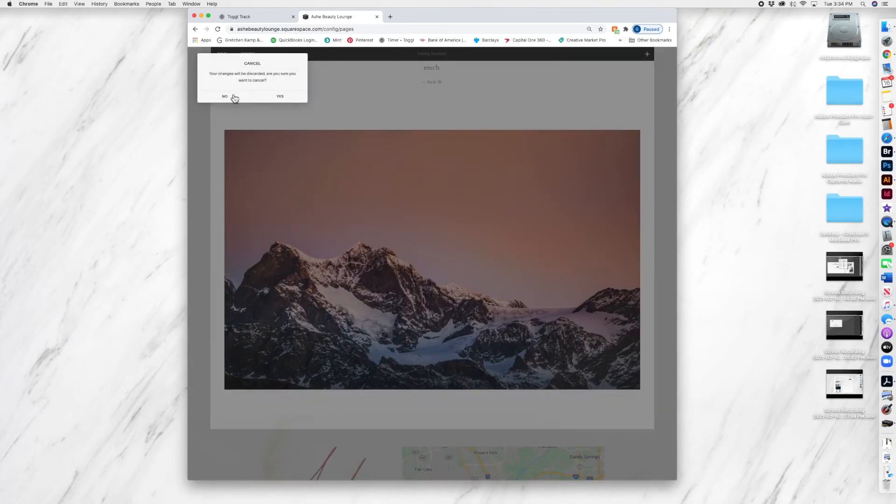
left_click(288, 99)
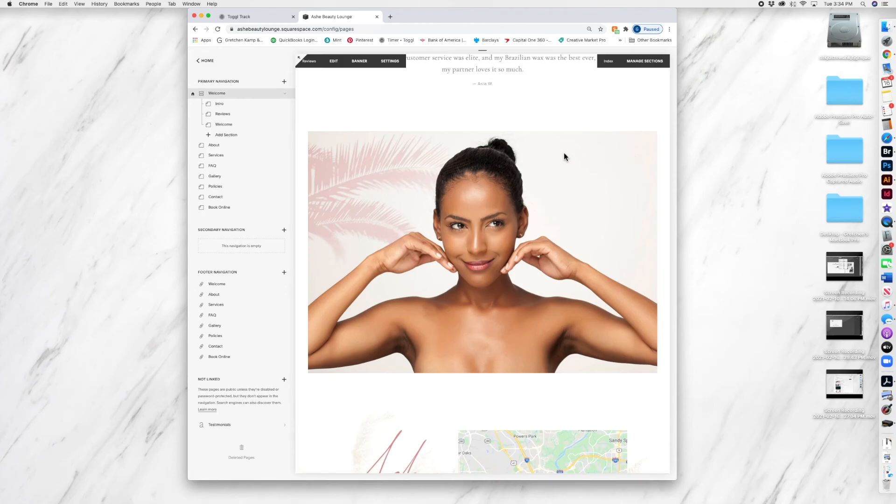
Step: Review the whole home page from the banner down through the contact details and map to the footer blocks
scroll(572, 159, "up", 5)
scroll(572, 161, "up", 2)
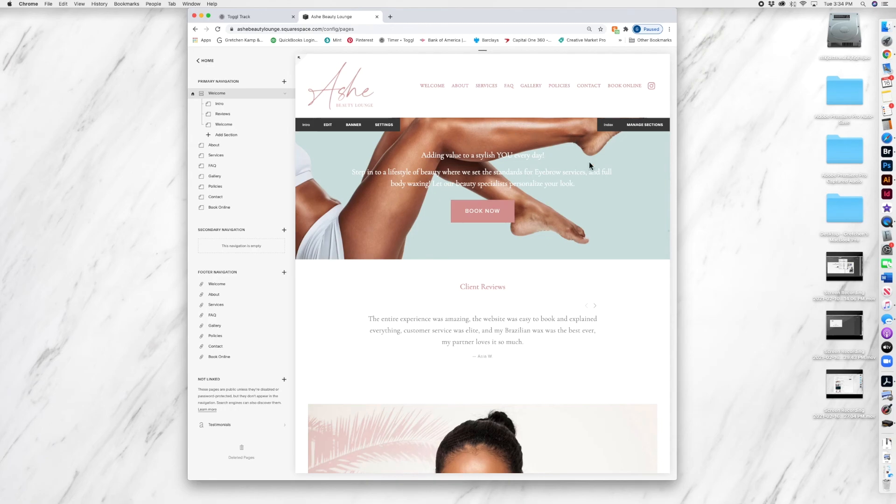
scroll(609, 184, "down", 4)
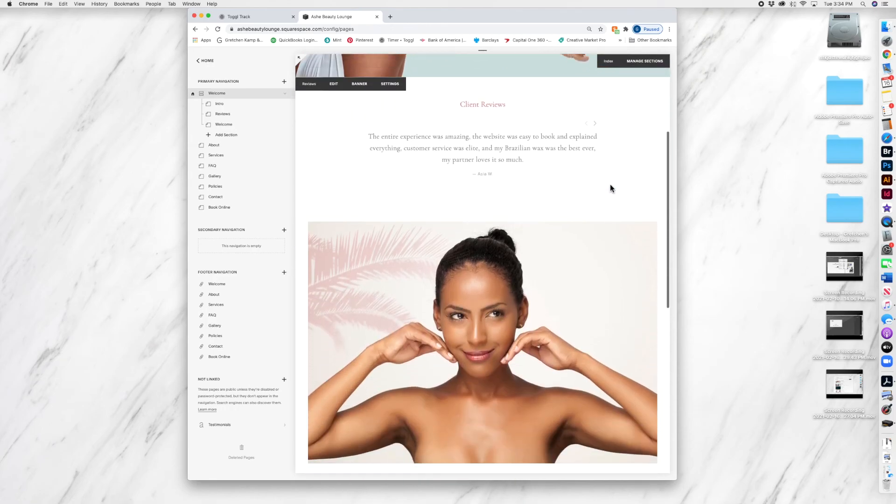
scroll(622, 176, "down", 3)
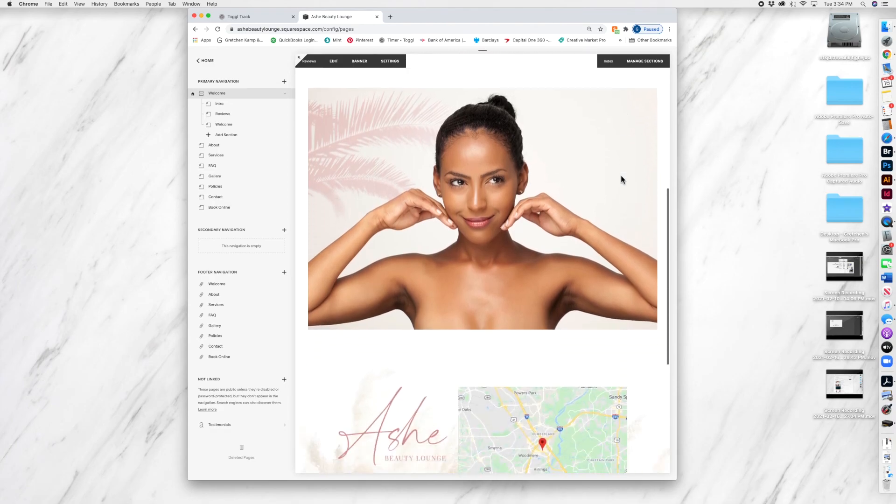
scroll(621, 178, "down", 3)
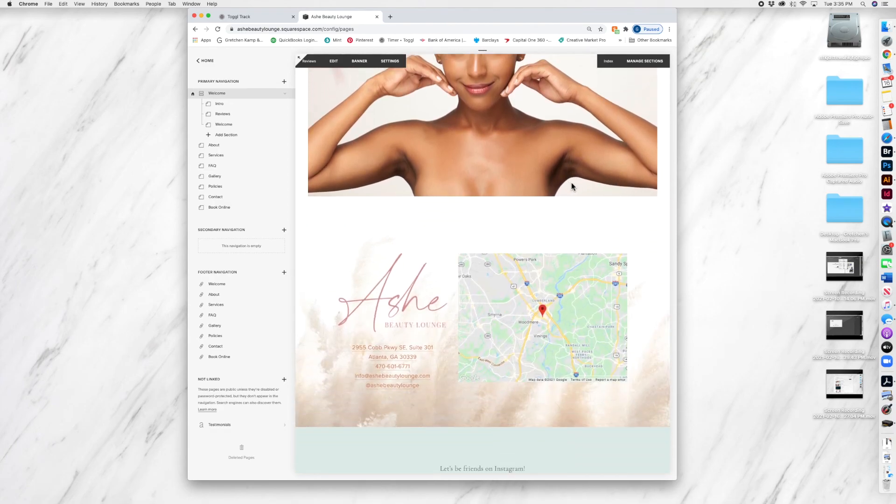
scroll(606, 280, "down", 2)
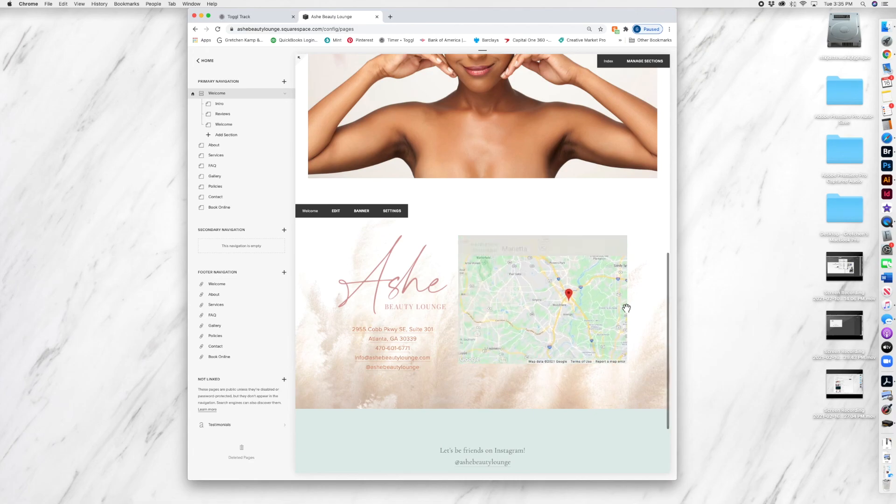
scroll(654, 332, "down", 2)
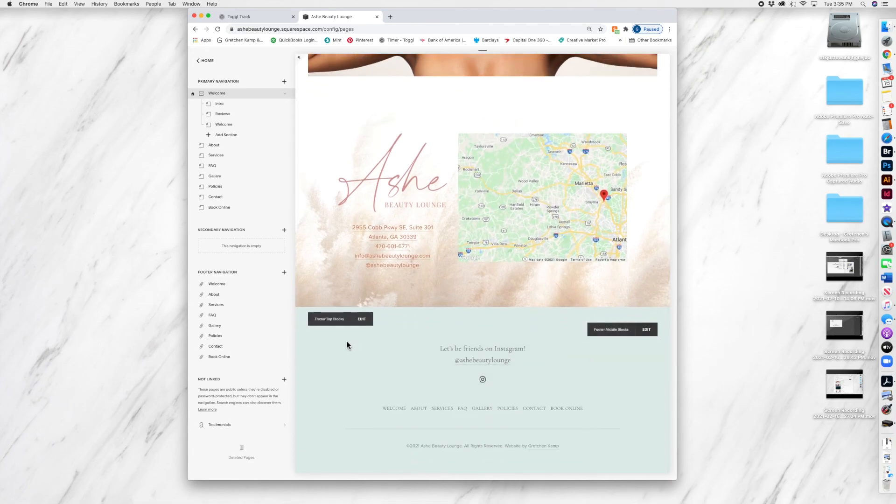